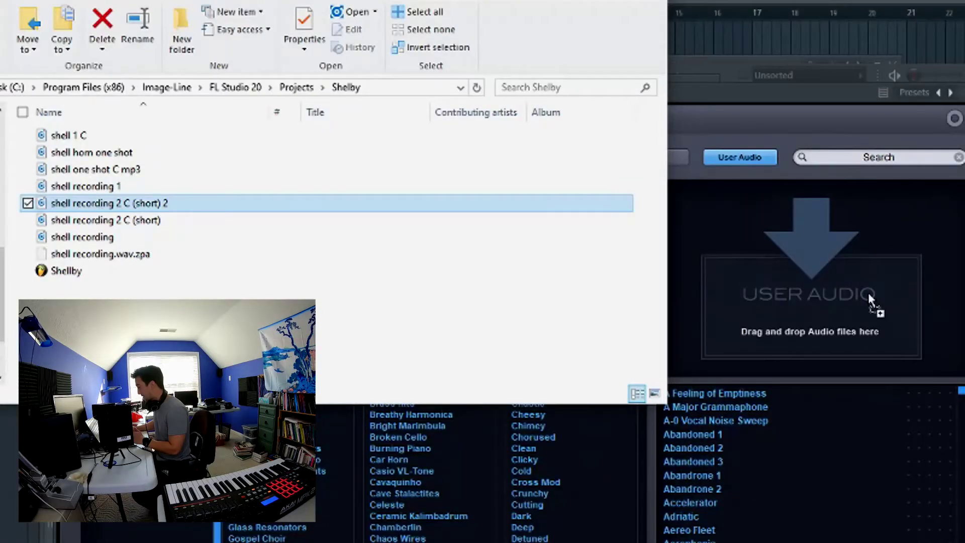
- Drop the 'shell recording 2 C (short) 2' file onto Omnisphere's User Audio; it is rejected as unsupported
drag(868, 291, 868, 292)
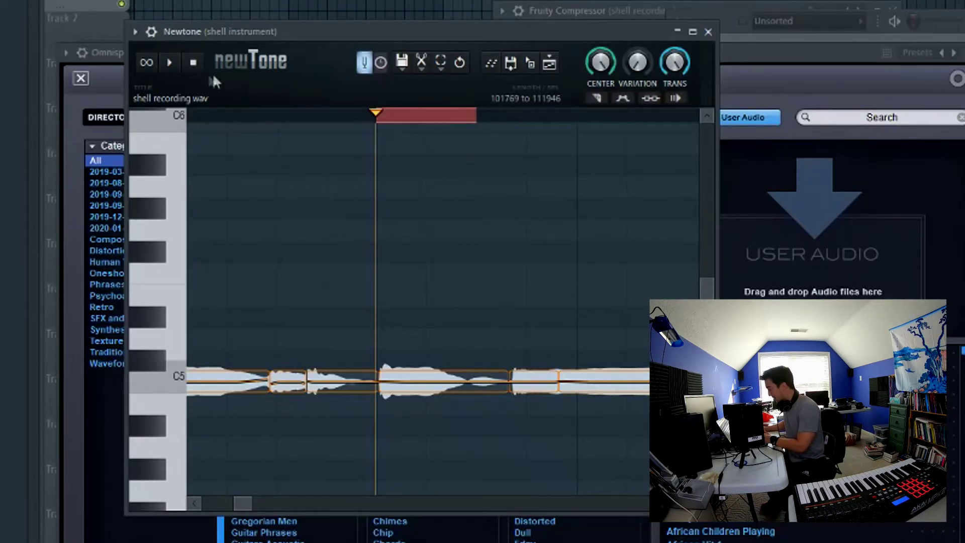
- Save the shell recording in Newtone as a Microsoft compressed wave file
click(510, 66)
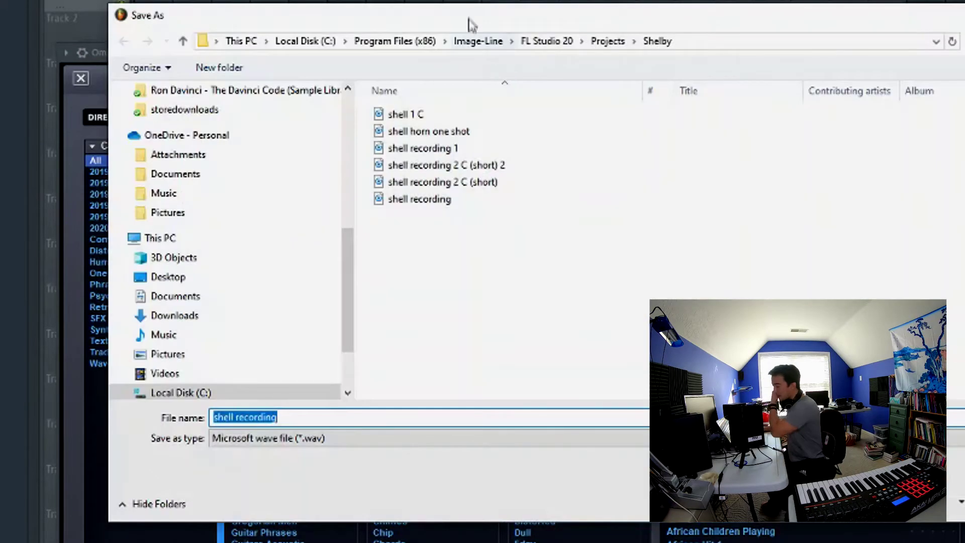
click(287, 435)
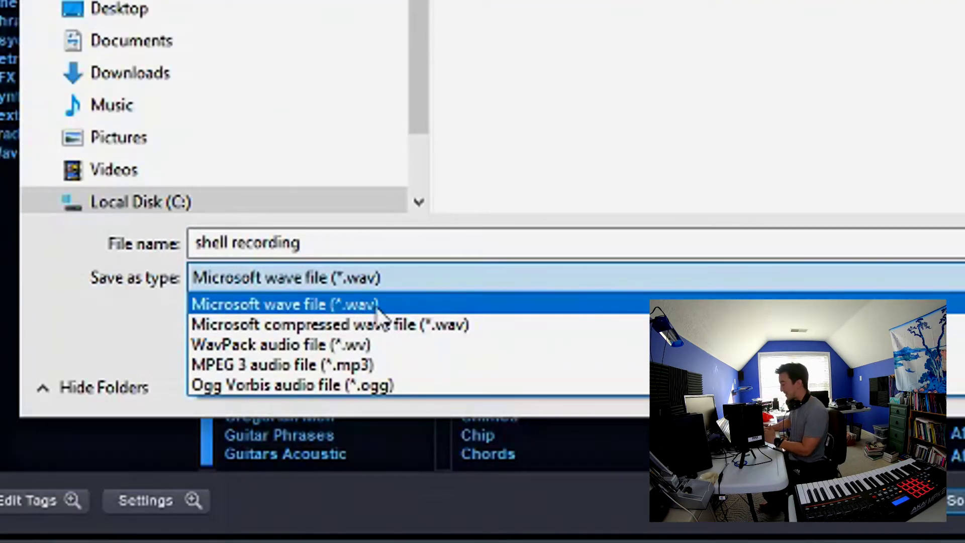
click(370, 326)
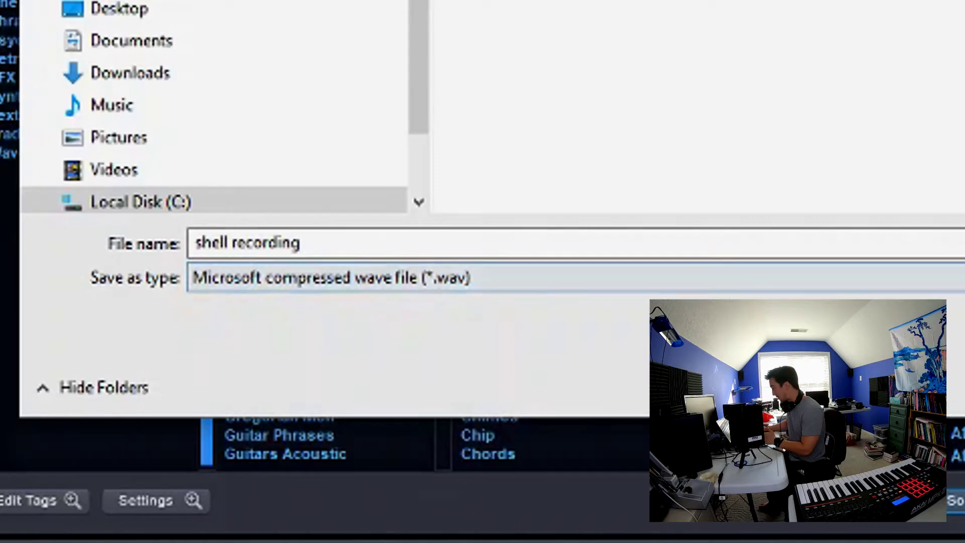
key(Return)
- Choose PCM as the compression format, then view the sample rate and bit-depth options
drag(149, 85, 197, 104)
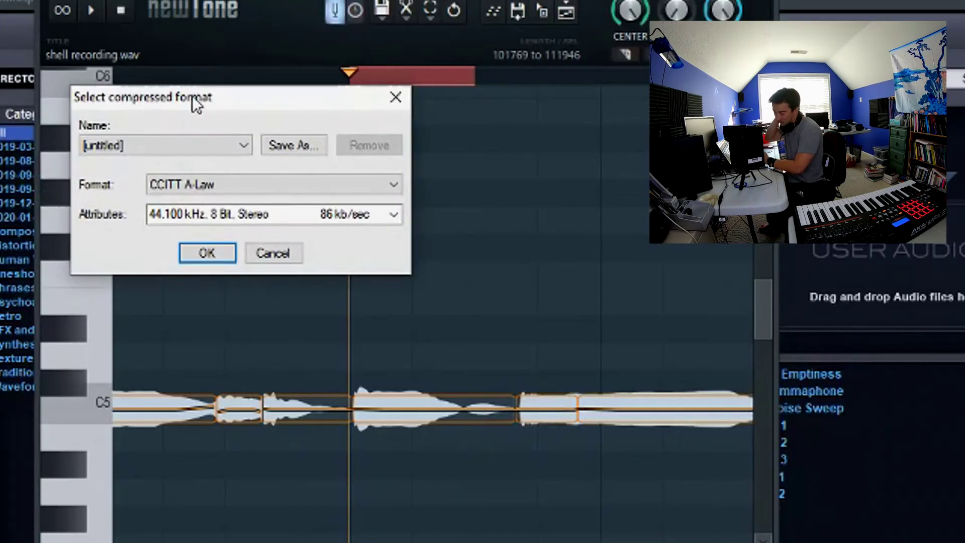
click(274, 185)
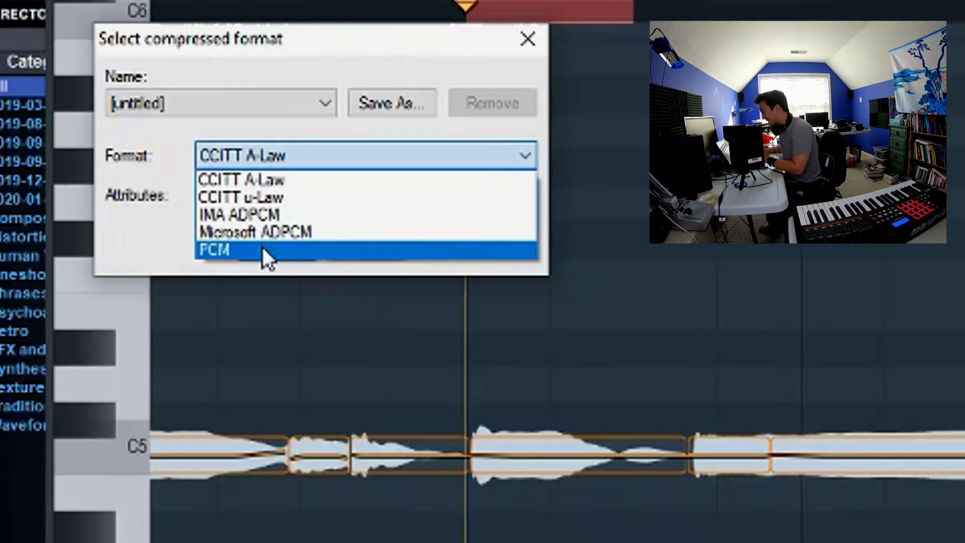
click(263, 247)
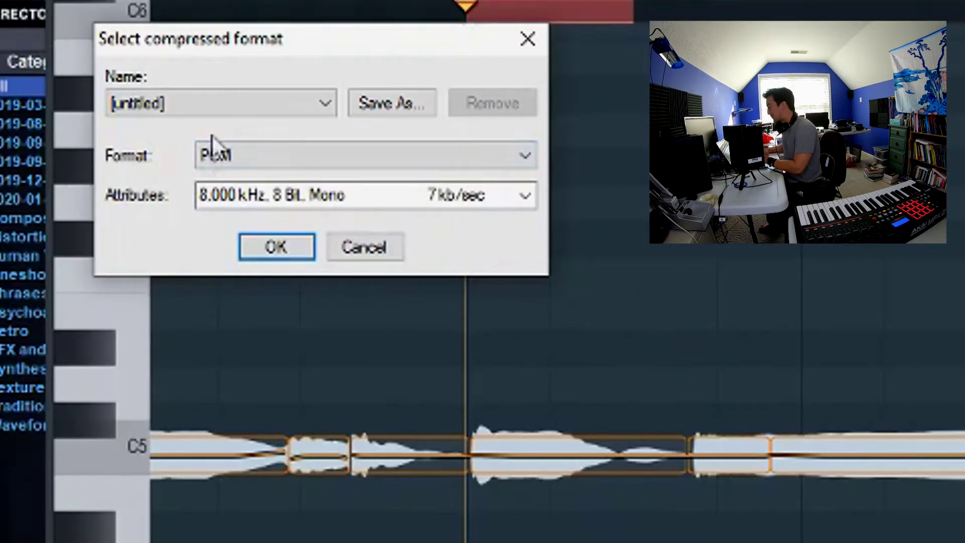
click(524, 195)
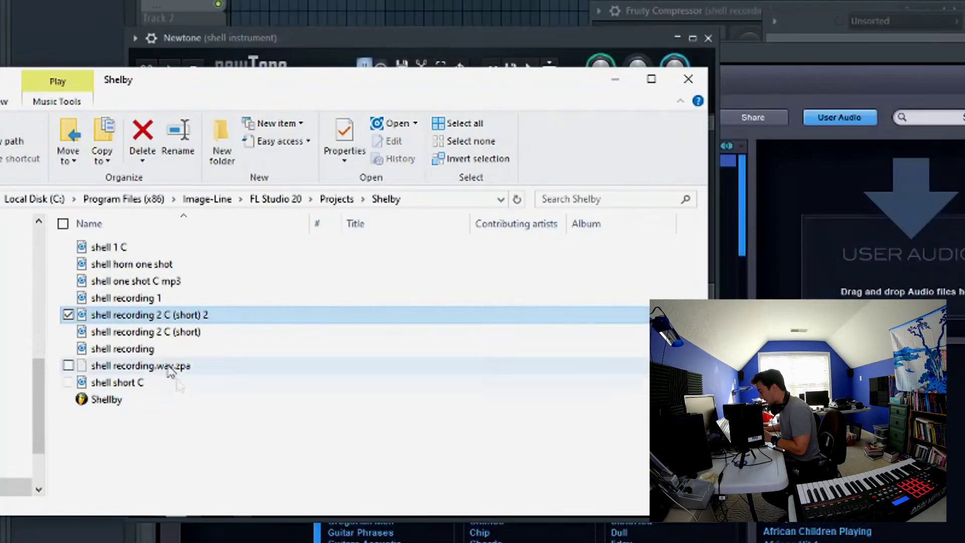
- Import 'shell short C' from File Explorer into Omnisphere's User Audio
click(117, 382)
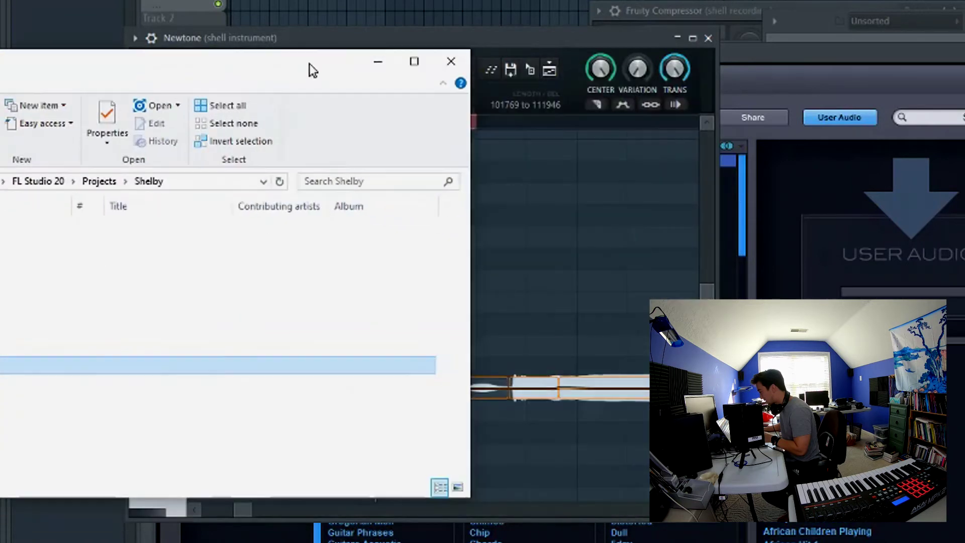
drag(117, 382, 867, 272)
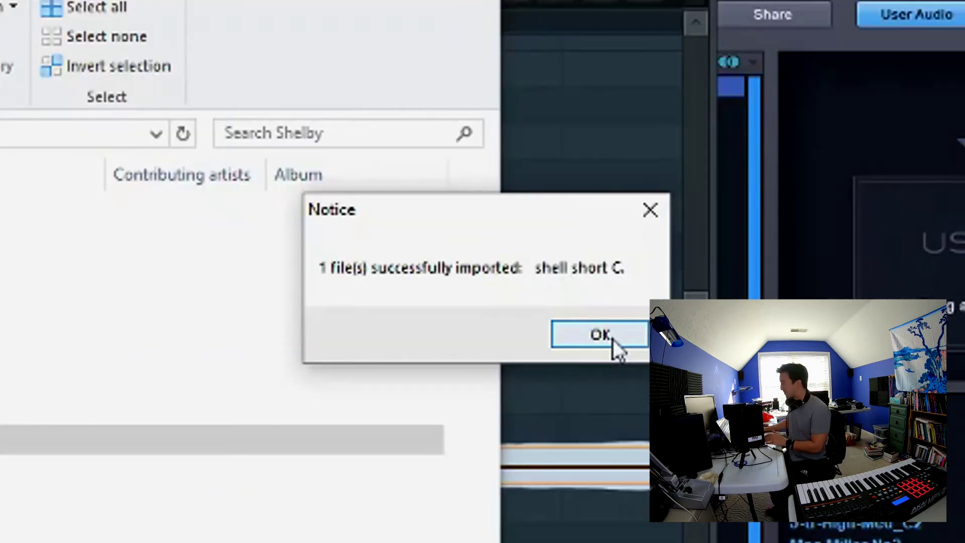